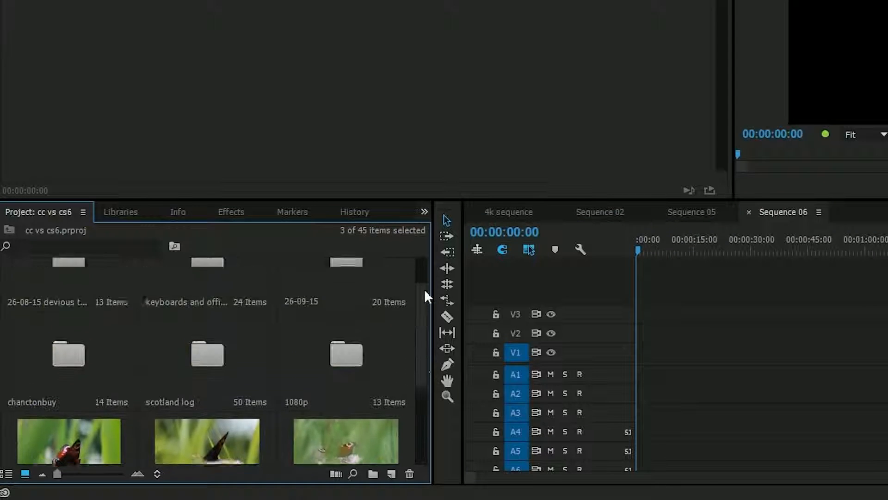
# - Show the 1080p bin and place Sequence 02 at the start of Sequence 06 on video track V1
pyautogui.moveTo(409, 425); pyautogui.dragTo(426, 250)
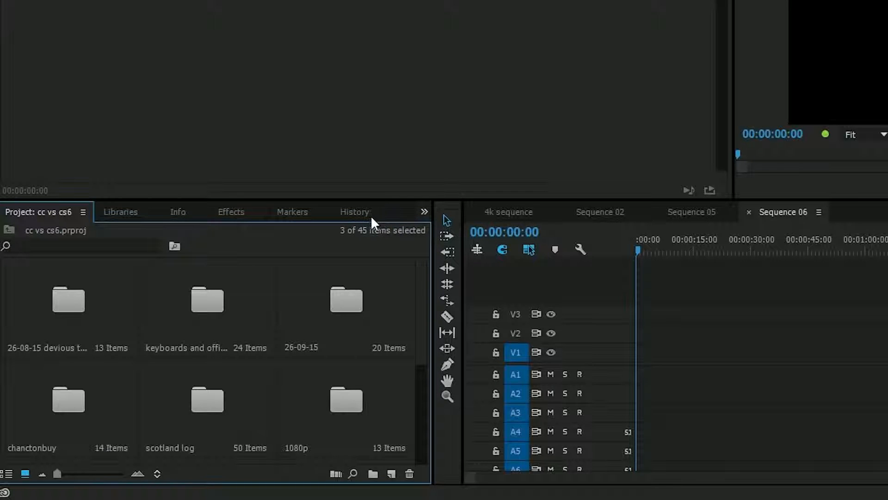
pyautogui.click(424, 212)
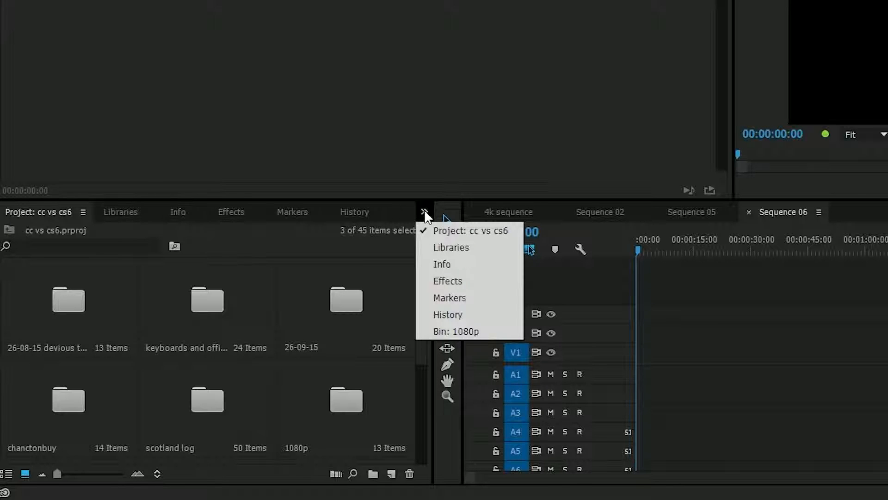
pyautogui.click(465, 329)
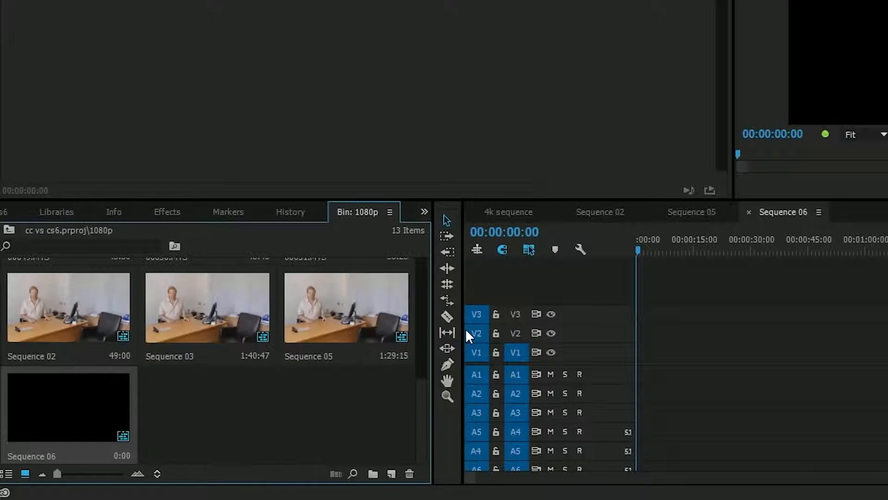
pyautogui.click(424, 212)
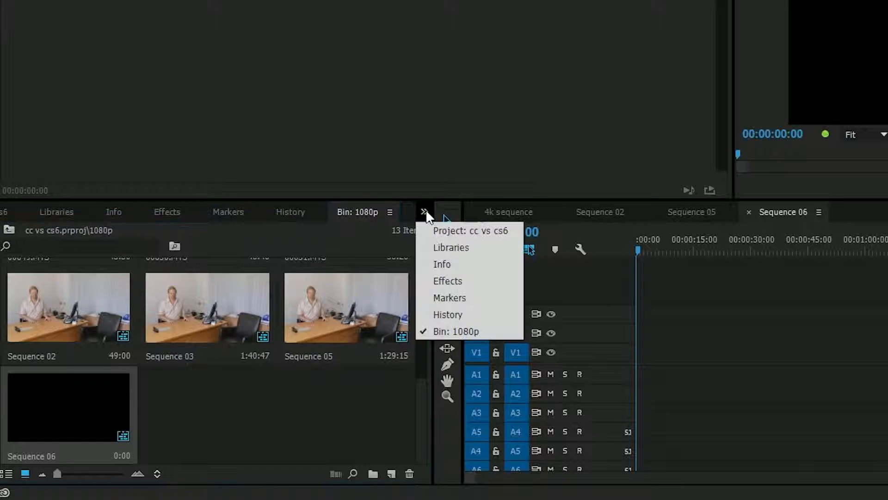
pyautogui.click(455, 262)
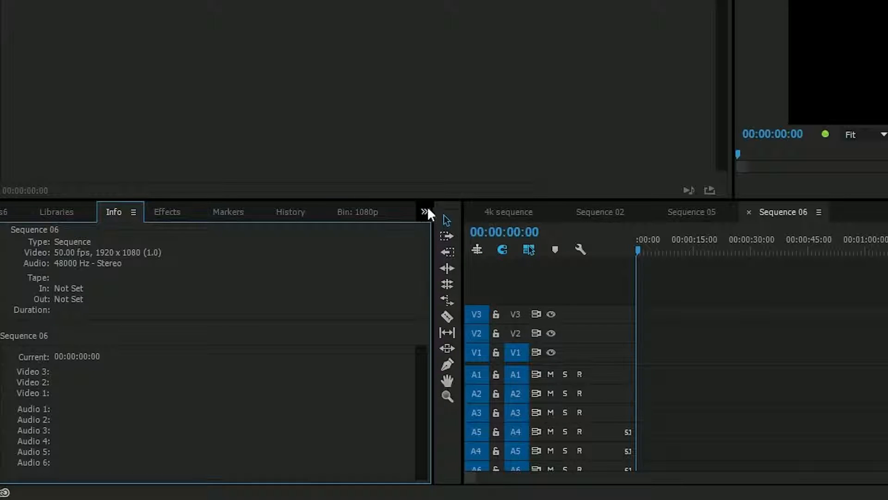
pyautogui.click(425, 212)
pyautogui.click(458, 329)
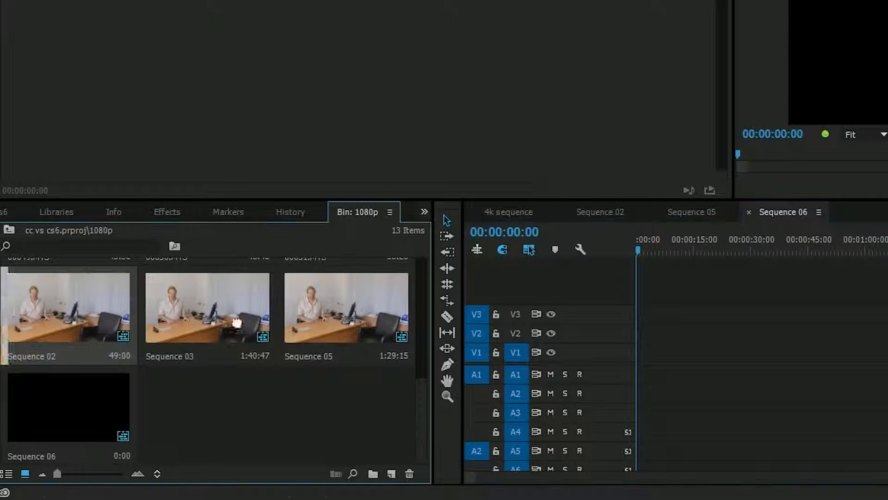
pyautogui.moveTo(69, 308); pyautogui.dragTo(648, 353)
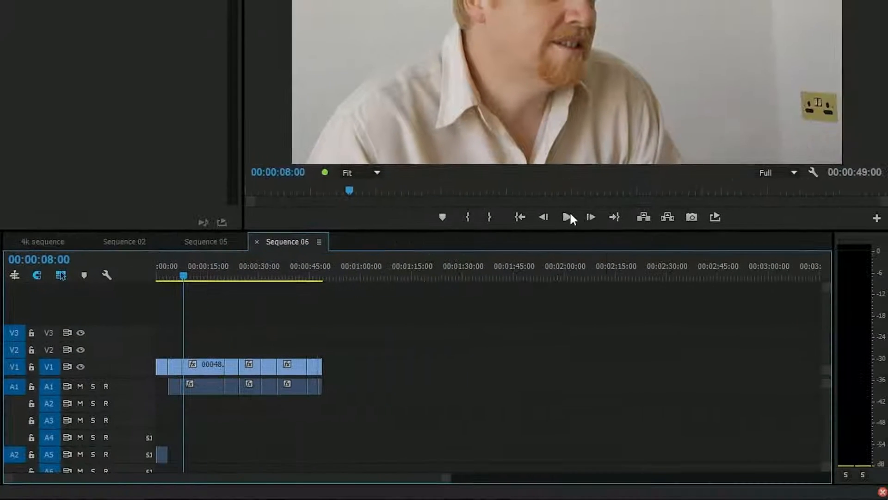
# - Play part of Sequence 06 from 00:00:08:00, then stop and expand the Audio 1 track to show its waveforms
pyautogui.click(568, 216)
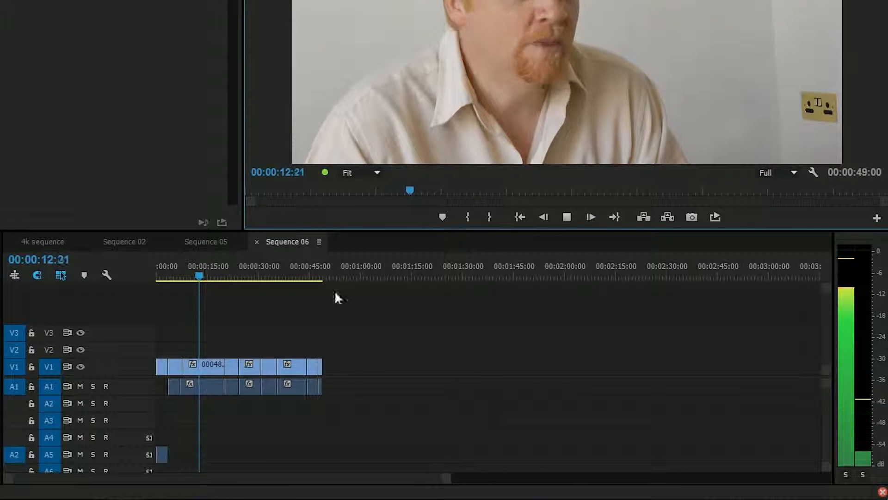
pyautogui.click(568, 217)
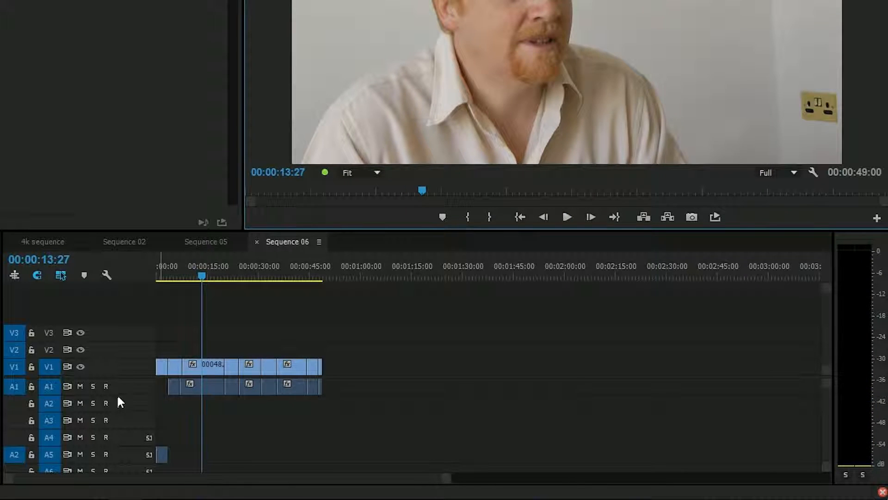
pyautogui.moveTo(118, 394); pyautogui.dragTo(116, 443)
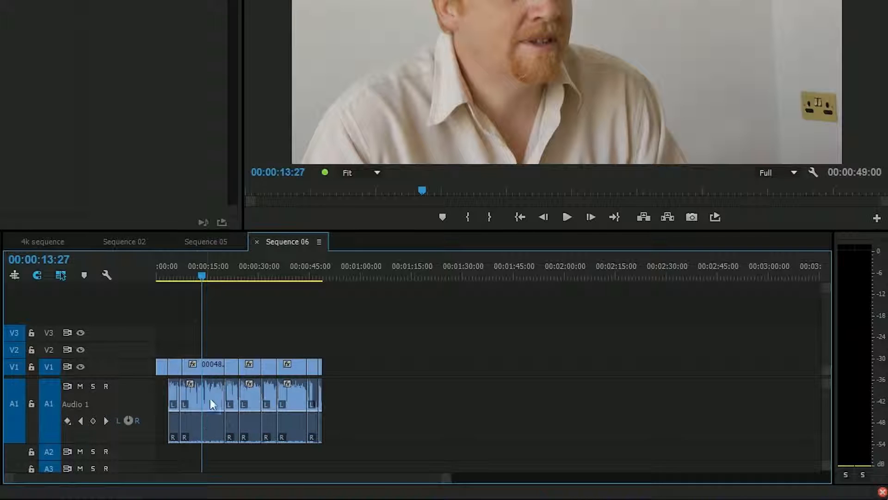
# - Play Sequence 06 from 00:00:07:30 to check the left and right audio levels, and park the playhead at 00:00:13:00
pyautogui.moveTo(199, 276); pyautogui.dragTo(182, 269)
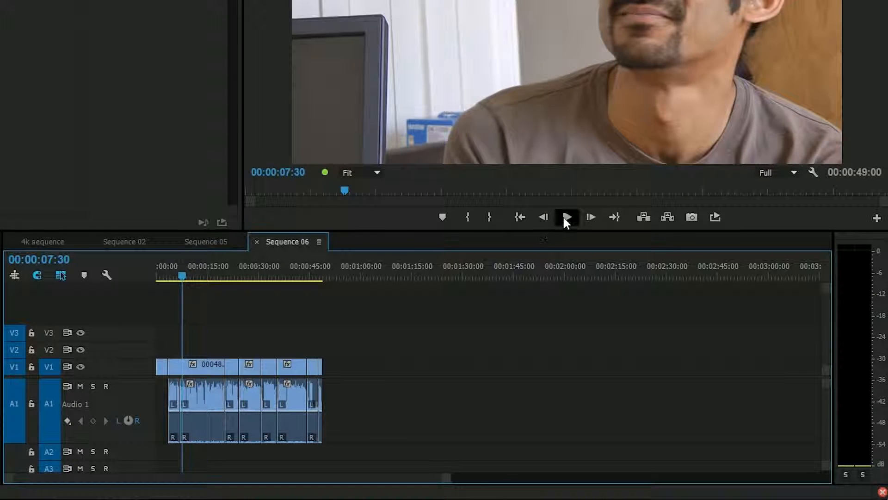
pyautogui.click(566, 217)
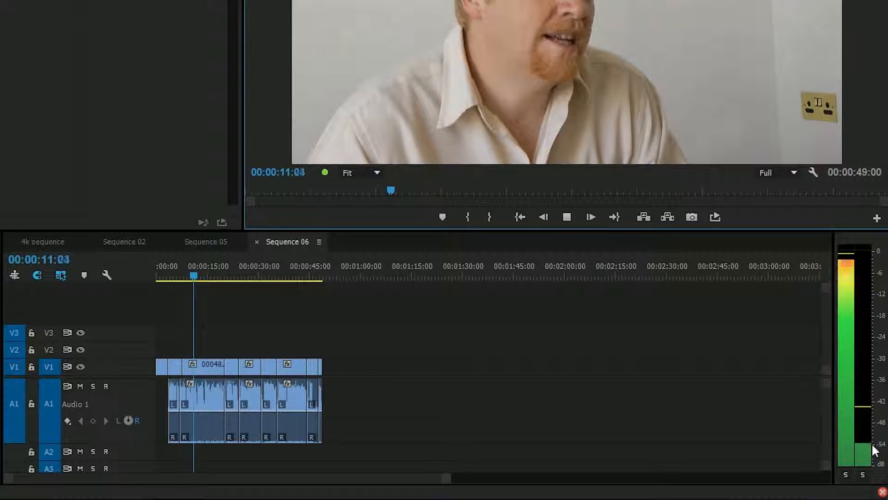
pyautogui.click(196, 275)
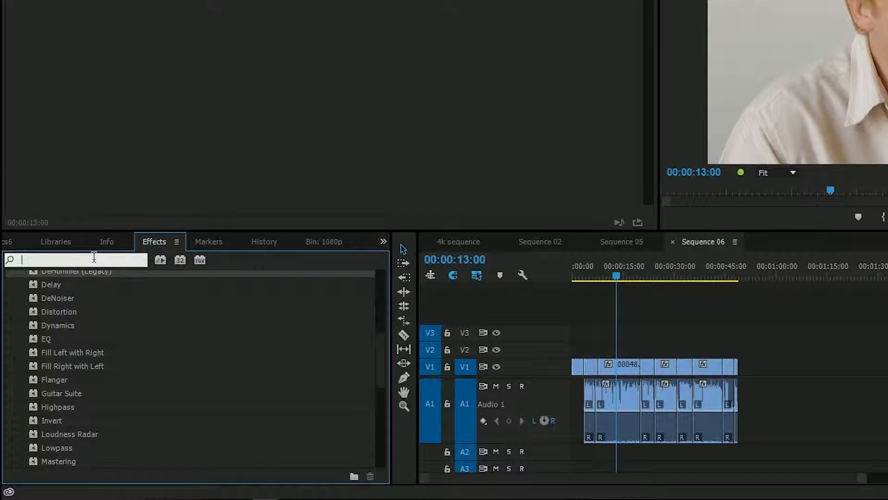
# - Find the Fill Left with Right audio effect, apply it to clip 00048.MTS in the timeline and play the clip to hear it
pyautogui.write('fill l')
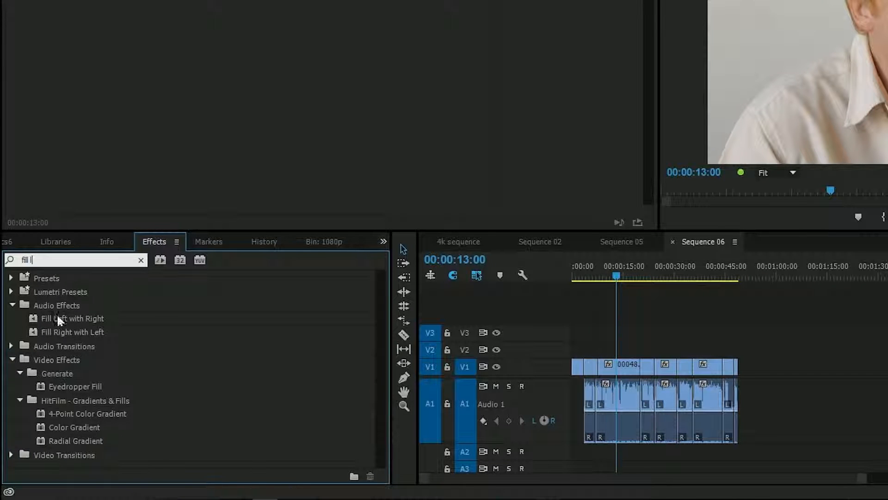
pyautogui.moveTo(57, 317); pyautogui.dragTo(626, 421)
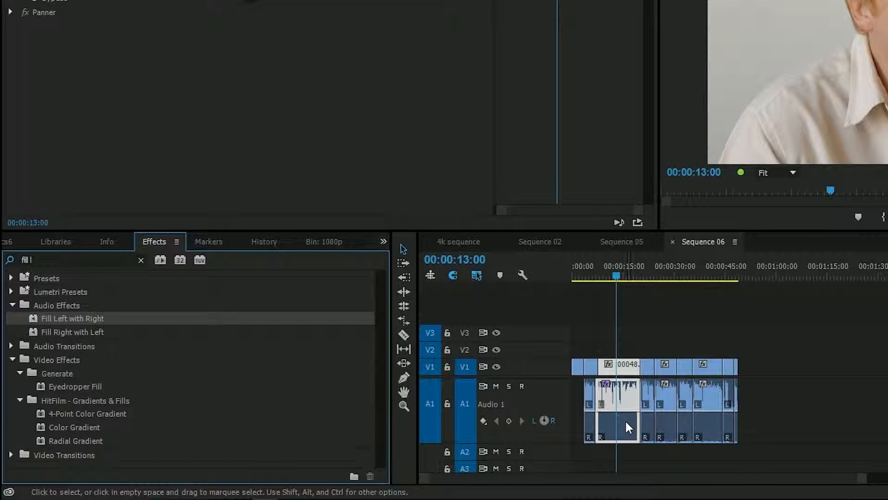
pyautogui.press('space')
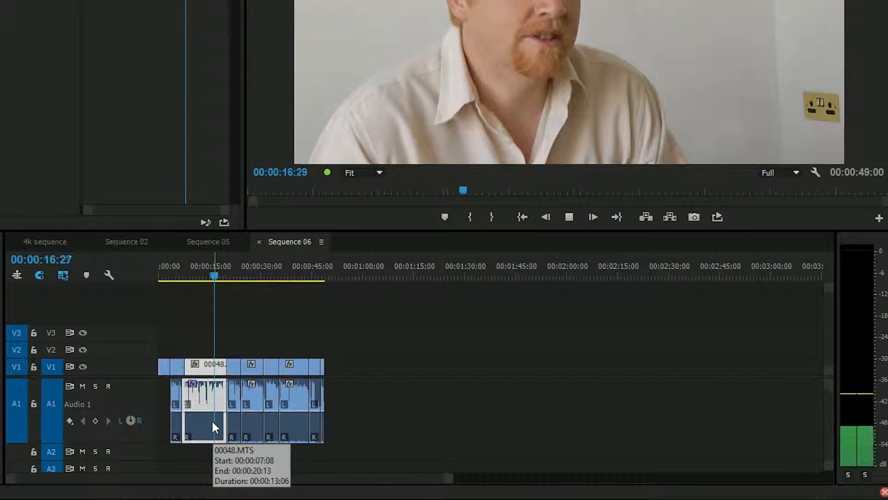
pyautogui.press('space')
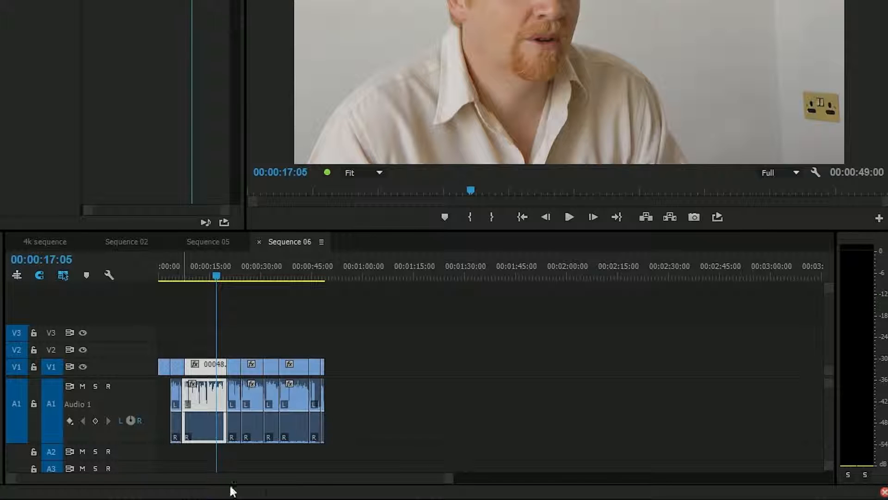
# - Modify the audio channels of timeline clip 00048.MTS so both its left and right channels use the left source channel
pyautogui.rightClick(218, 400)
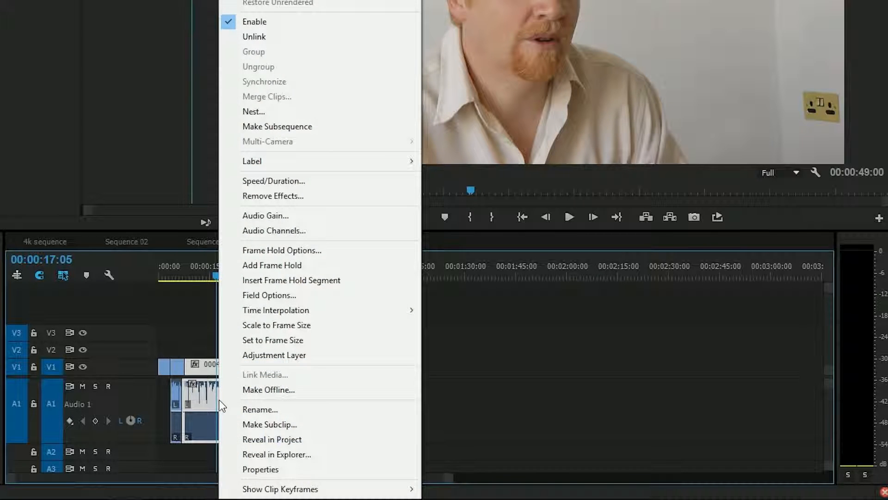
pyautogui.click(320, 232)
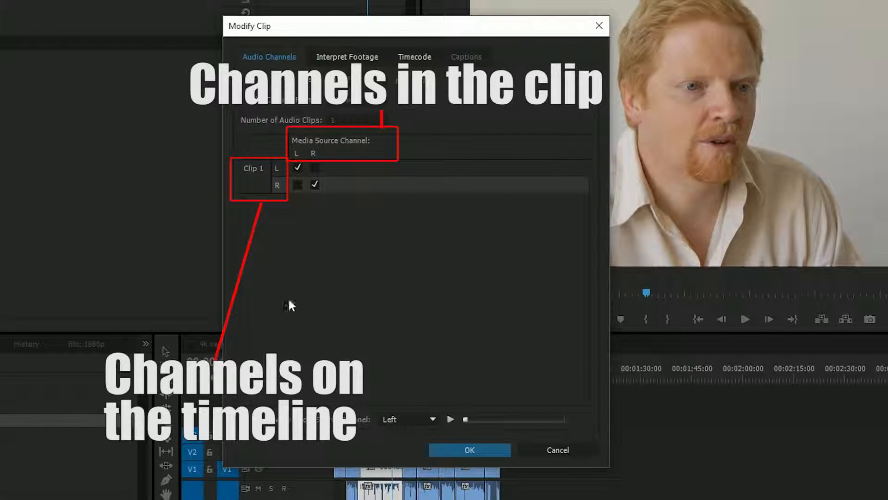
pyautogui.click(310, 156)
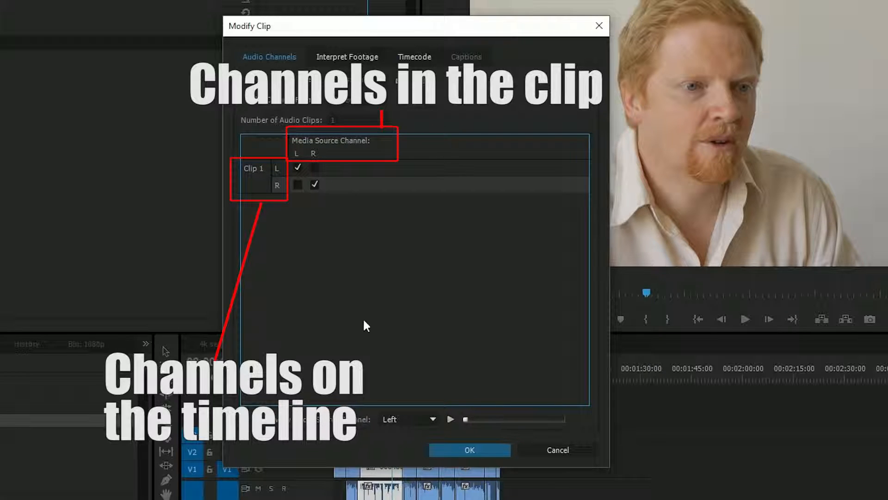
pyautogui.click(297, 185)
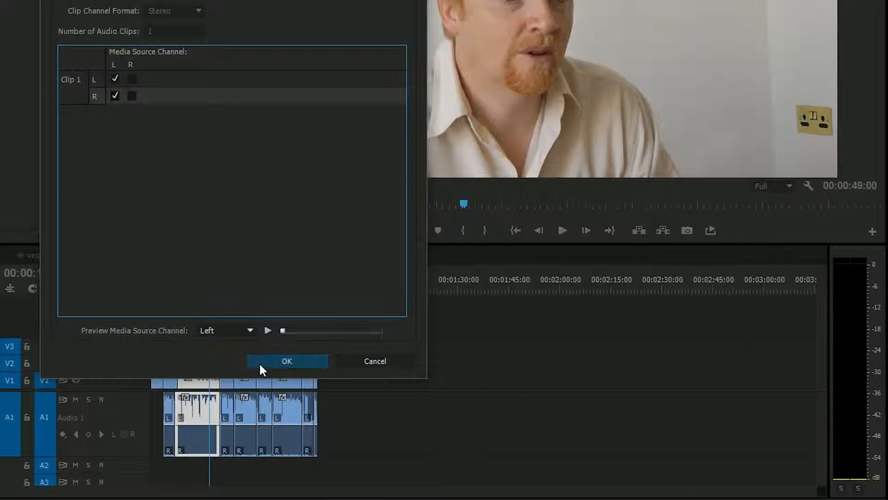
pyautogui.click(260, 363)
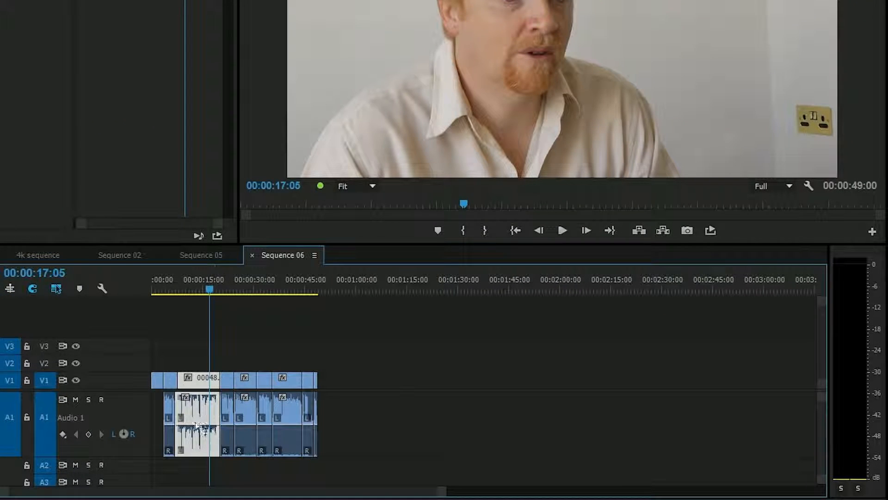
# - Play clip 00048.MTS from 00:00:08:40 to check that its audio plays on both channels
pyautogui.click(181, 289)
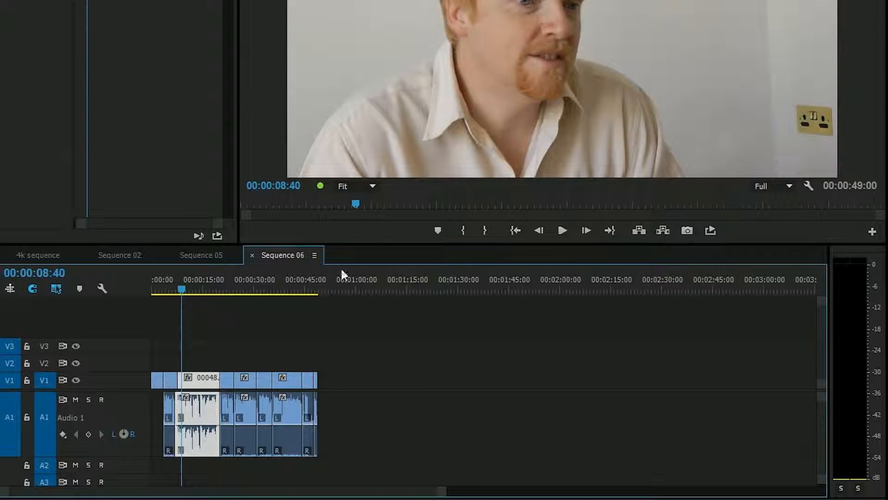
pyautogui.click(561, 231)
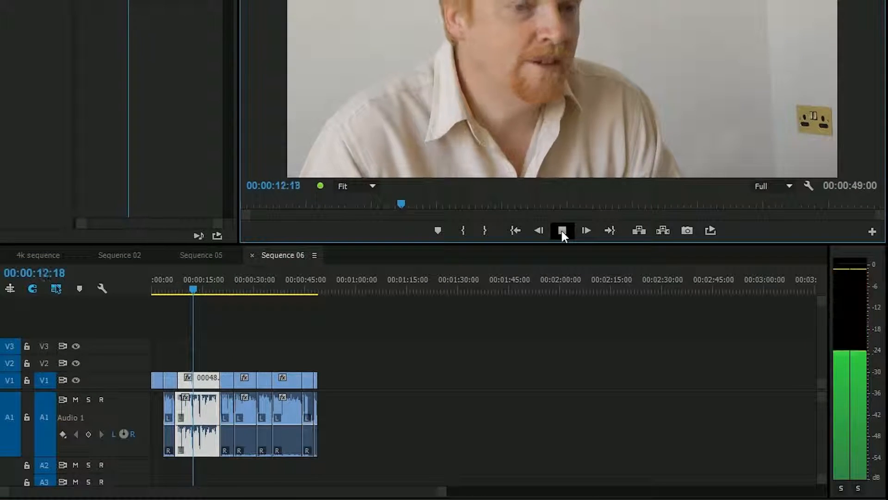
pyautogui.click(562, 231)
# - Assign the left source channel to both audio channels of all the clips after 00048.MTS in the timeline
pyautogui.moveTo(405, 407); pyautogui.dragTo(222, 451)
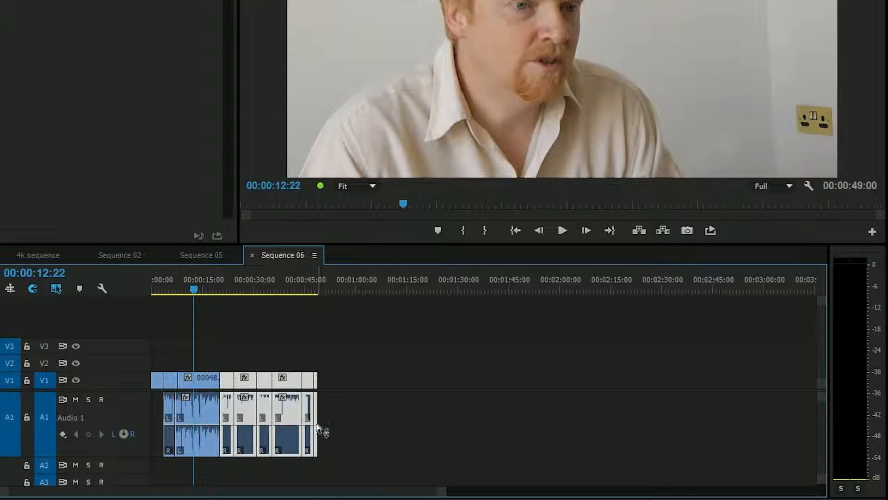
pyautogui.rightClick(289, 414)
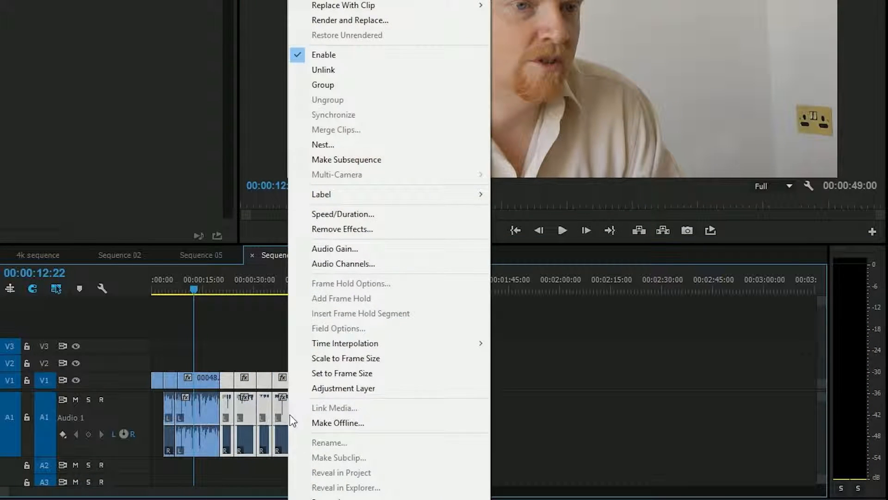
pyautogui.click(359, 266)
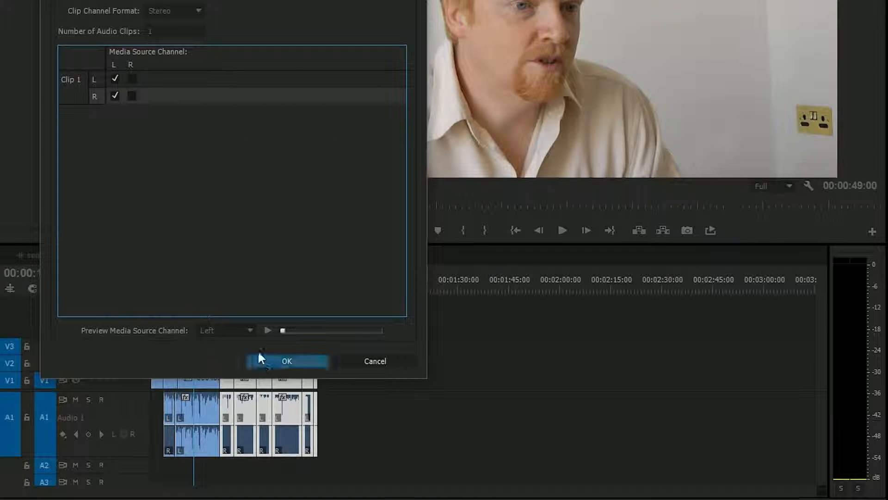
pyautogui.click(262, 359)
# - Reveal the source of timeline clip 00048.MTS in the project, load it in the Source Monitor and briefly play it
pyautogui.moveTo(223, 289); pyautogui.dragTo(203, 284)
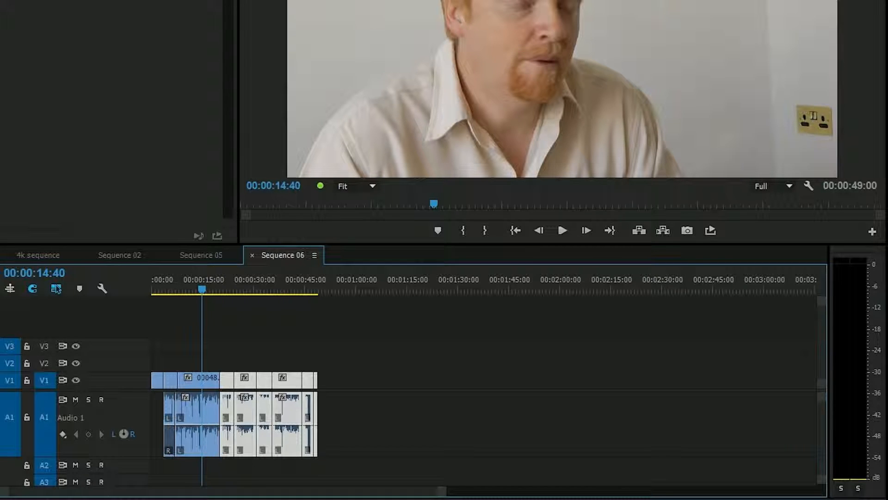
pyautogui.click(203, 380)
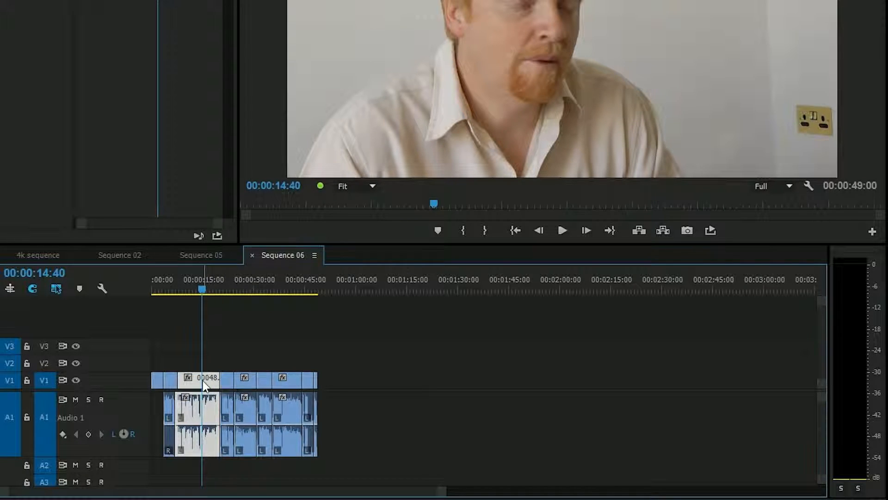
pyautogui.rightClick(214, 386)
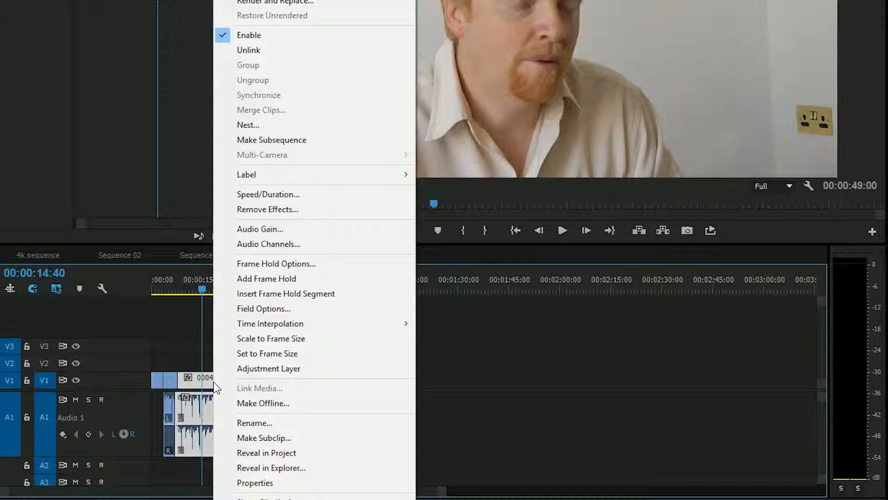
pyautogui.click(240, 453)
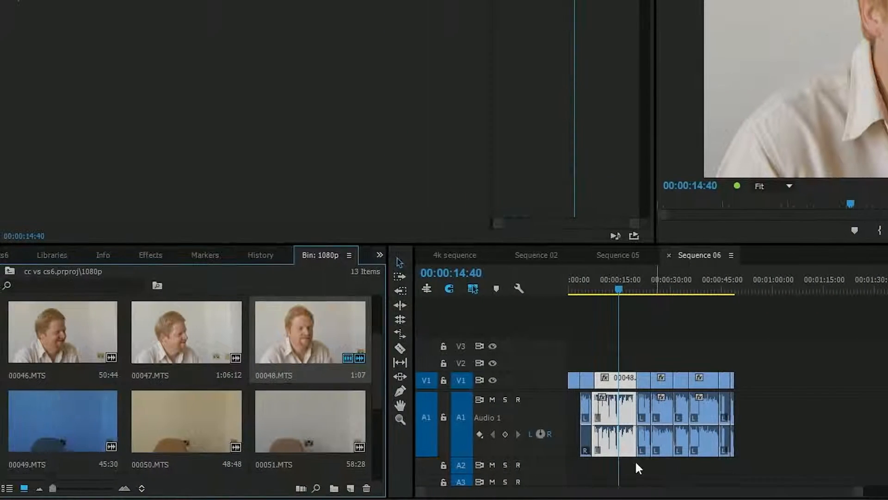
pyautogui.doubleClick(300, 333)
pyautogui.click(322, 231)
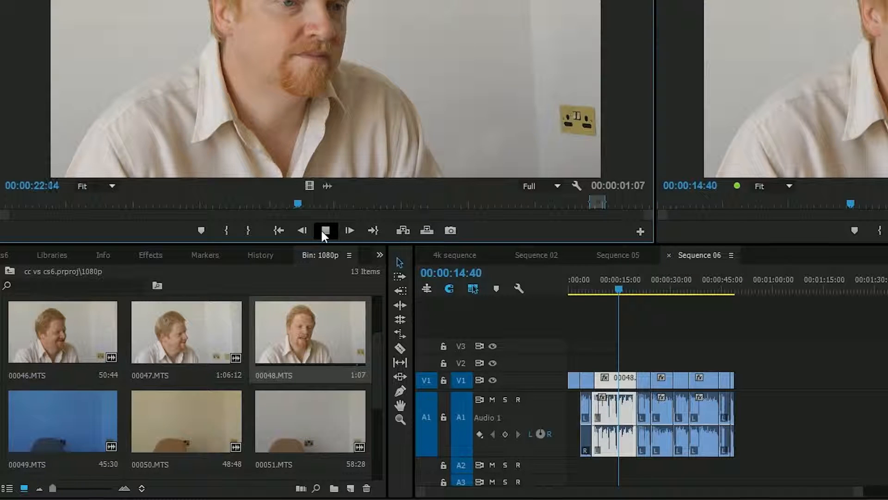
pyautogui.click(321, 229)
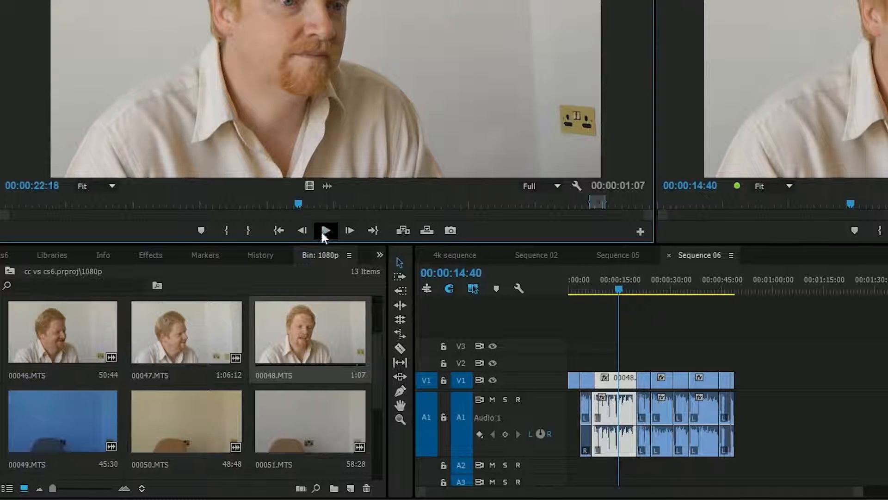
# - Modify the audio channels of source clip 00048.MTS to Mono format with one clip using the left source channel, accepting the change
pyautogui.rightClick(298, 327)
pyautogui.moveTo(374, 42)
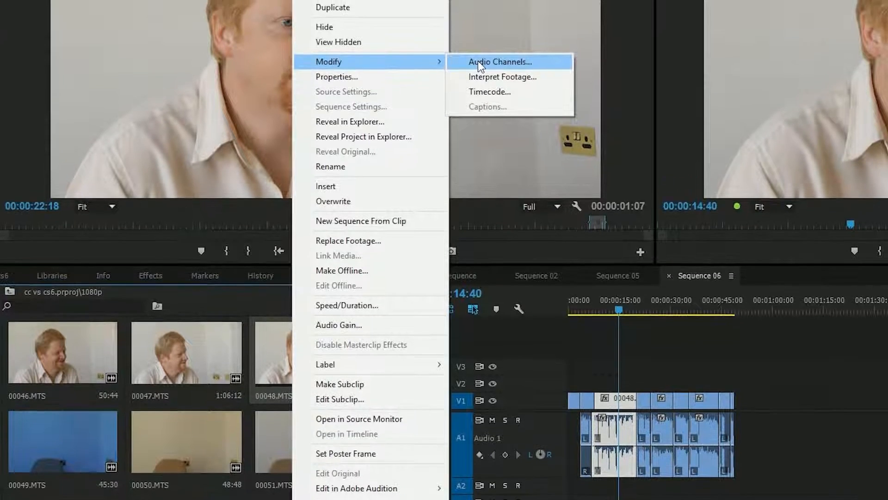
pyautogui.click(478, 62)
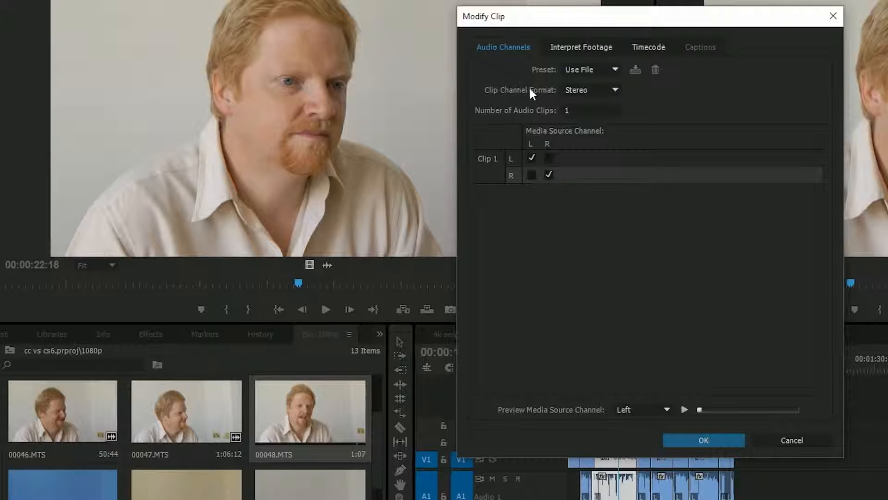
pyautogui.click(585, 90)
pyautogui.click(598, 105)
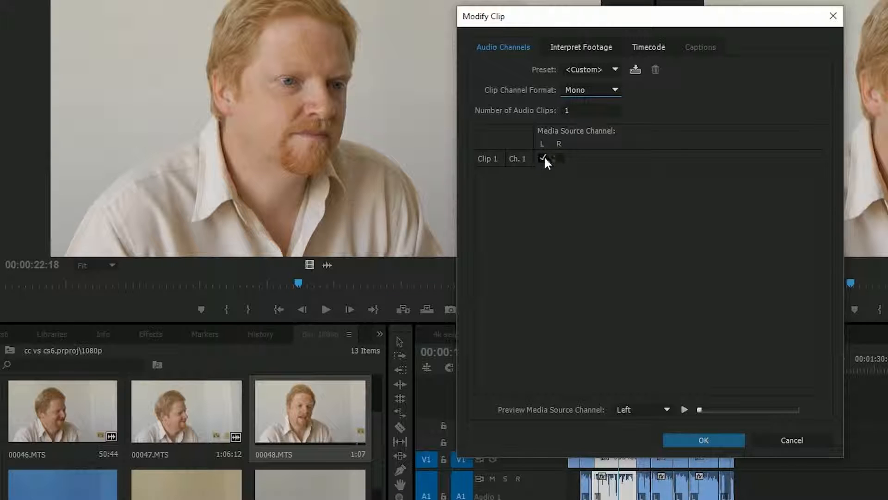
pyautogui.click(559, 157)
pyautogui.click(688, 437)
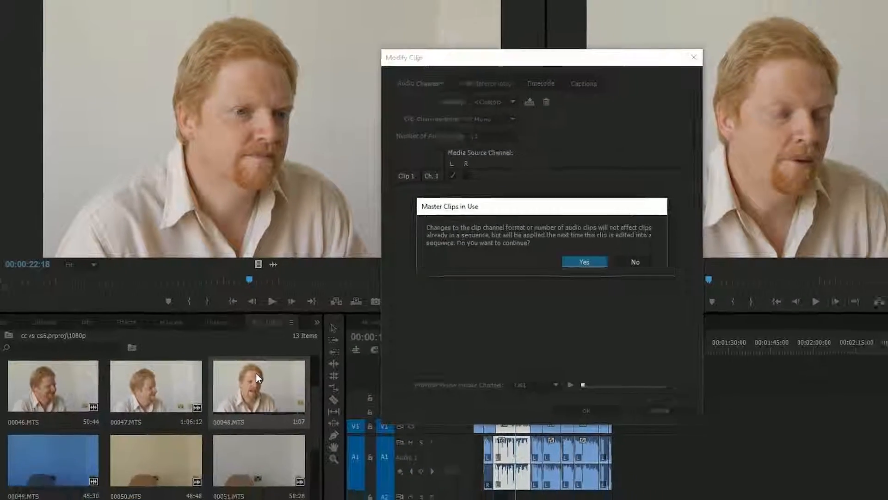
pyautogui.click(701, 262)
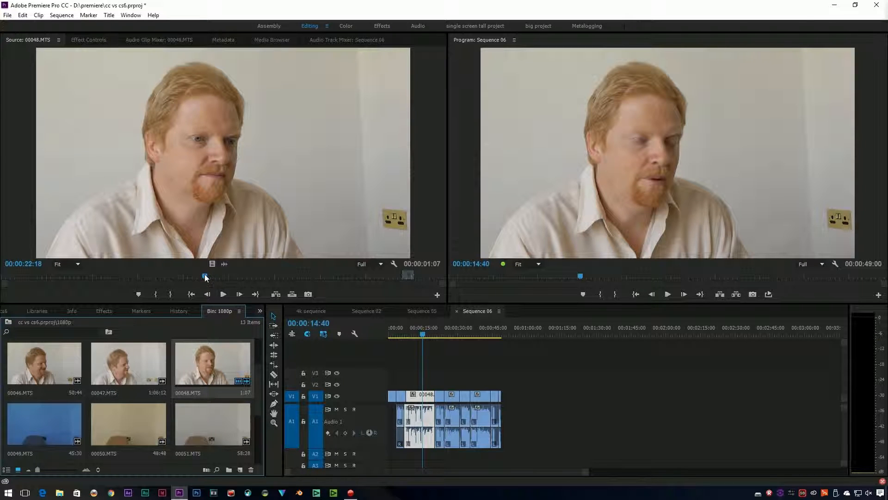
# - Mark source clip 00048.MTS from about 00:00:17 to 00:00:20:27 and add that part to Sequence 06 beyond the last clip
pyautogui.moveTo(206, 277); pyautogui.dragTo(160, 276)
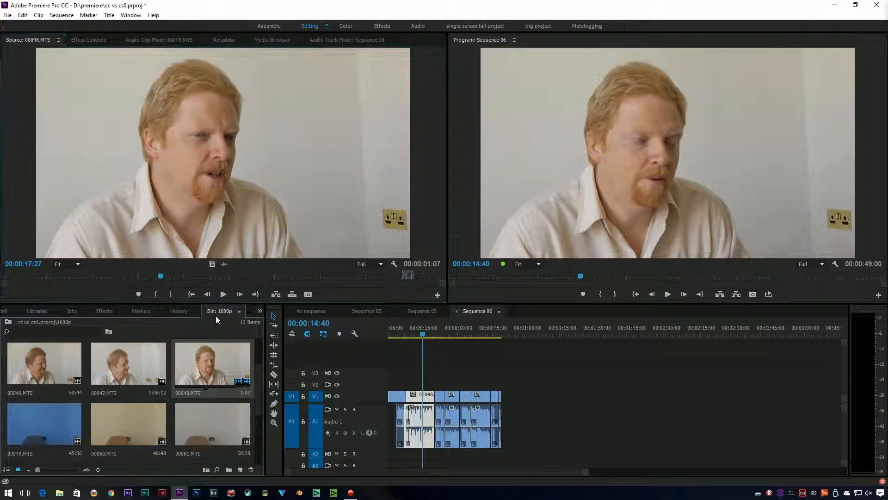
pyautogui.click(163, 277)
pyautogui.click(155, 294)
pyautogui.click(189, 276)
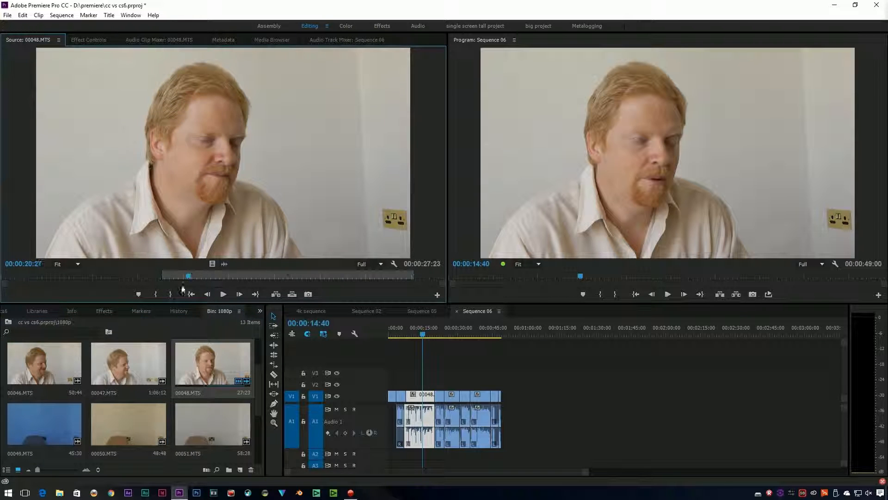
pyautogui.click(170, 294)
pyautogui.moveTo(277, 231); pyautogui.dragTo(536, 426)
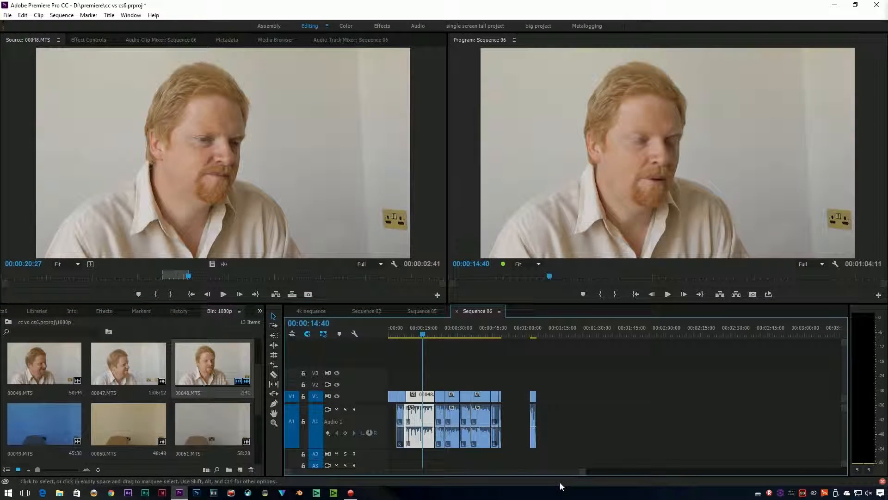
# - Examine the newly added 00048.MTS clip in the timeline up close and play it from 00:01:01:30 to check its mono audio
pyautogui.click(533, 332)
pyautogui.press('=')
pyautogui.press('=')
pyautogui.press('=')
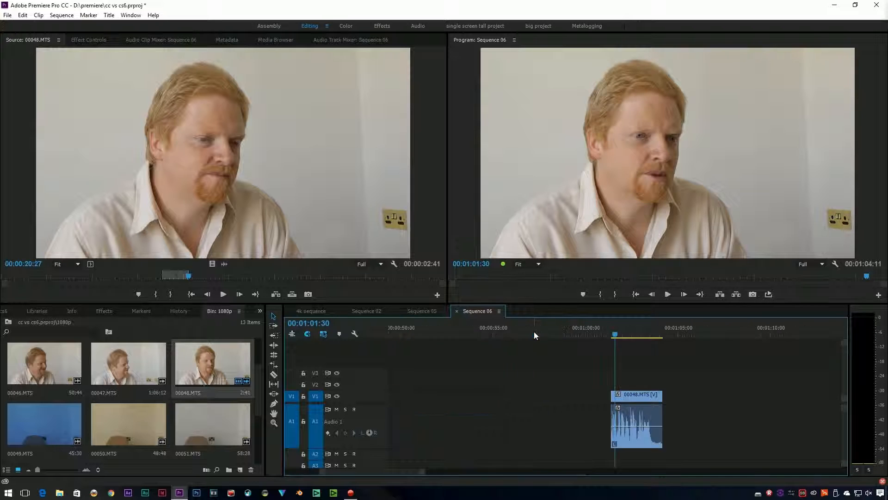
pyautogui.press('space')
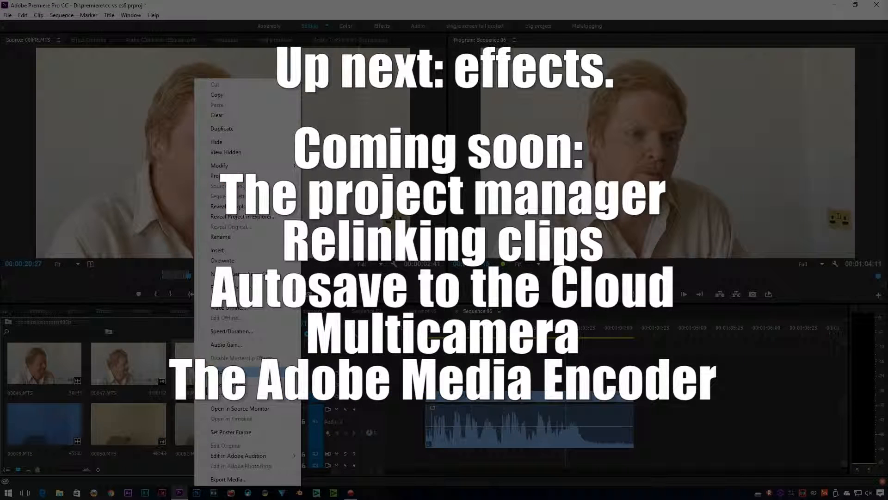
pyautogui.moveTo(292, 165)
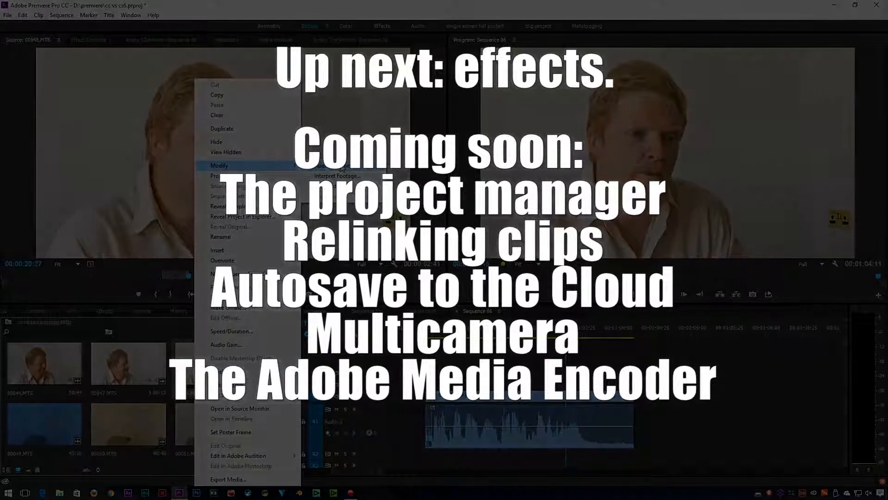